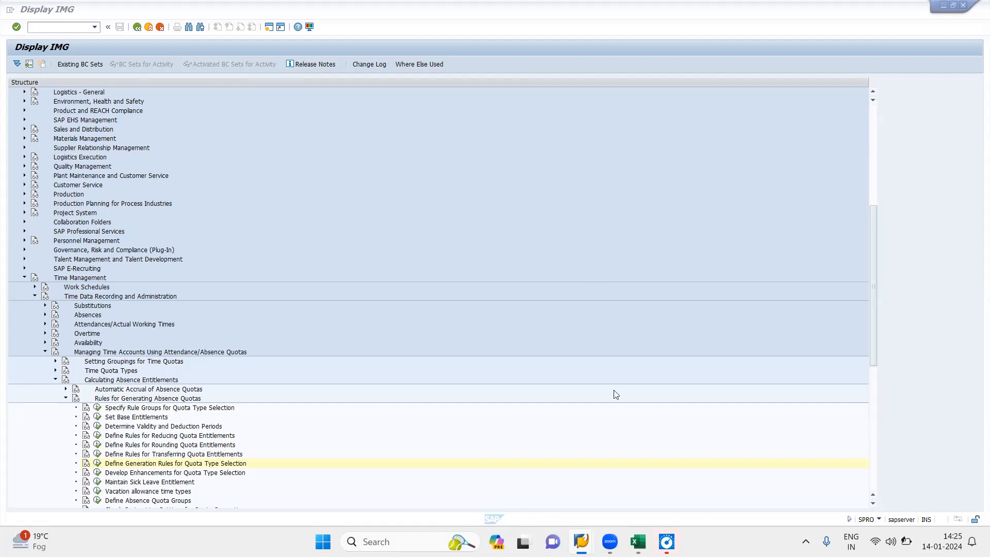
- Switch to the session showing the QUOMO feature's decision tree to review it, and return to the Display IMG session
mouse_move(581, 541)
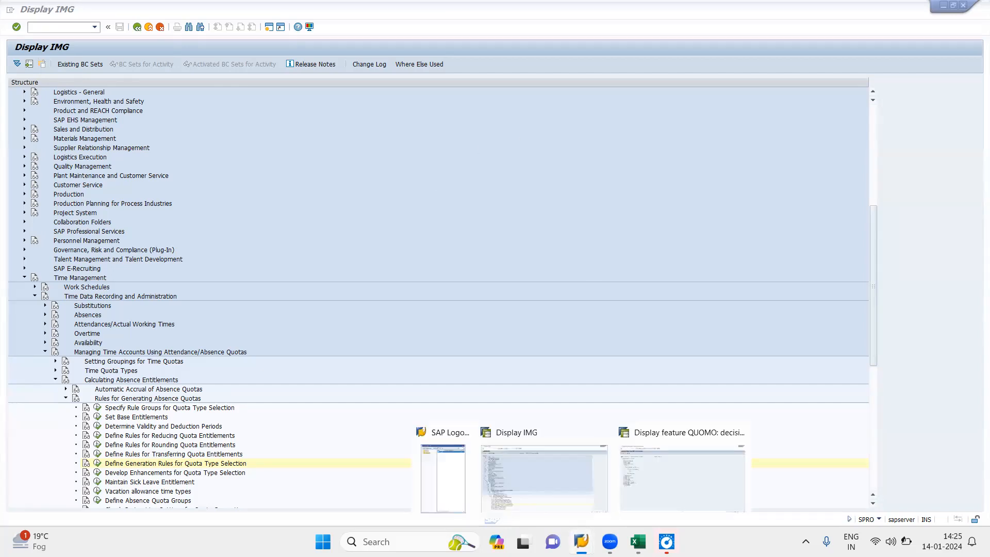
left_click(668, 474)
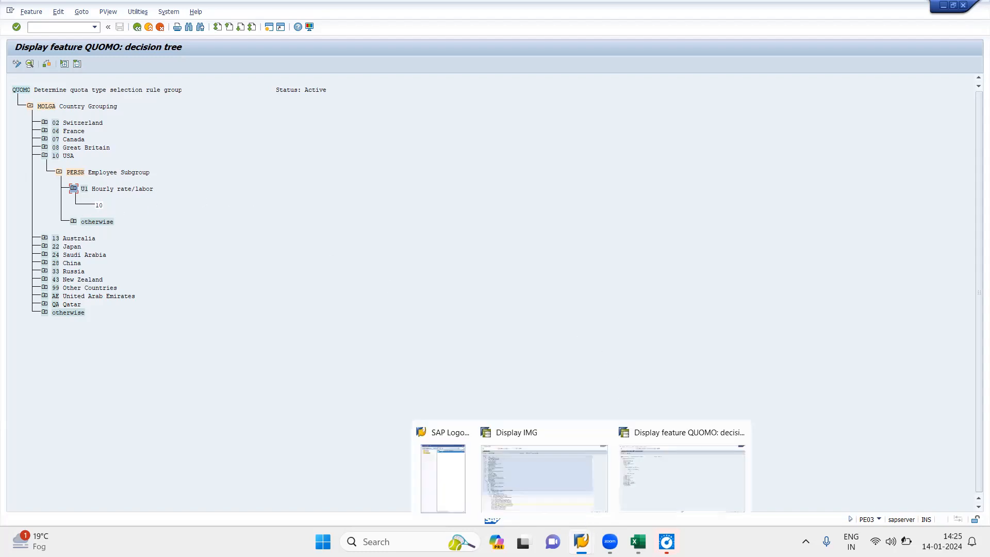
mouse_move(582, 541)
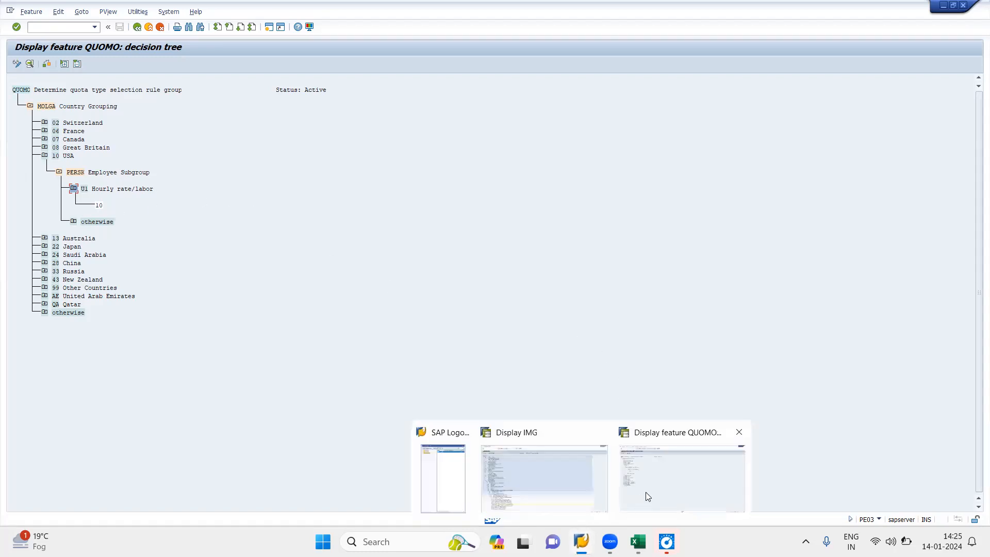
left_click(561, 473)
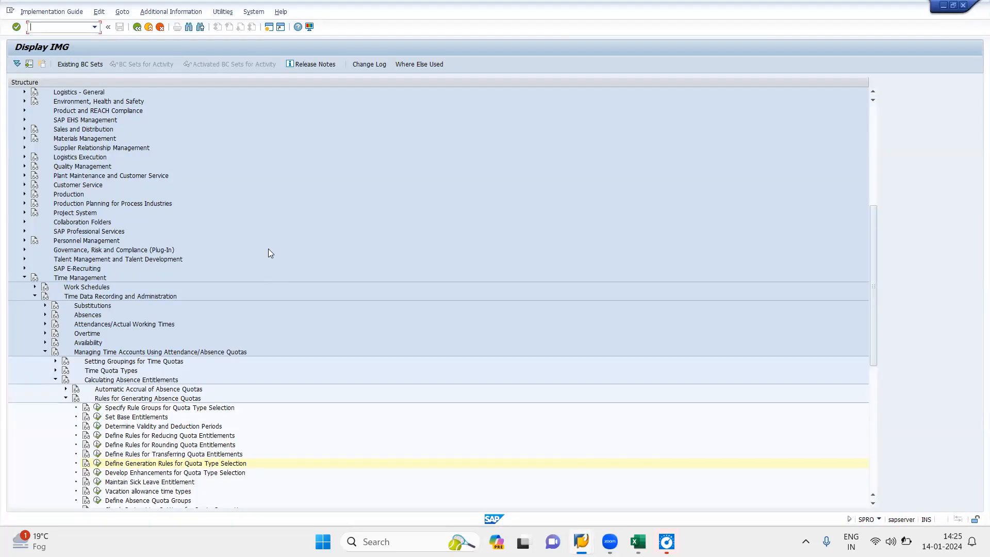
- Retrace the implementation guide path from Time Management through Managing Time Accounts Using Attendance/Absence Quotas to Calculating Absence Entitlements by collapsing and re-expanding its nodes
left_click(24, 278)
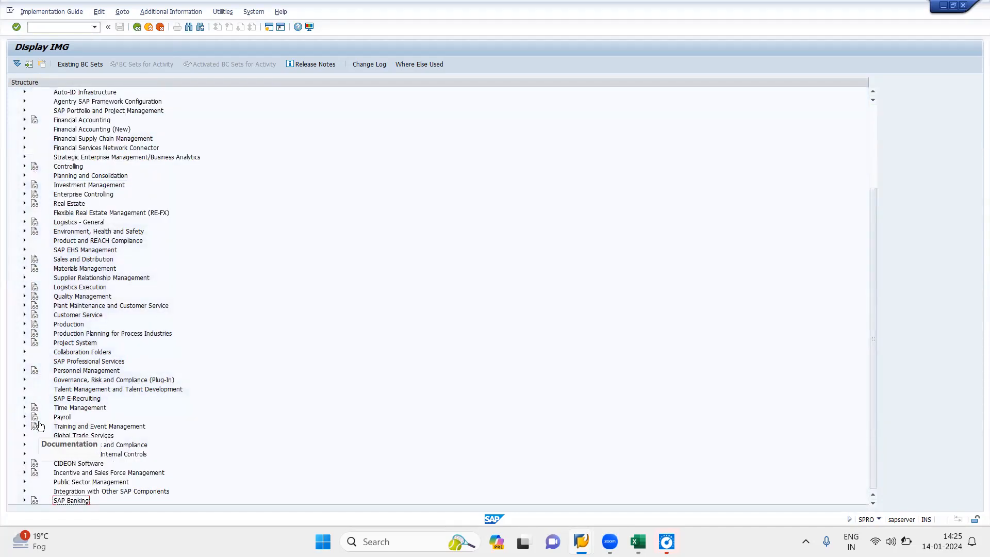
left_click(24, 407)
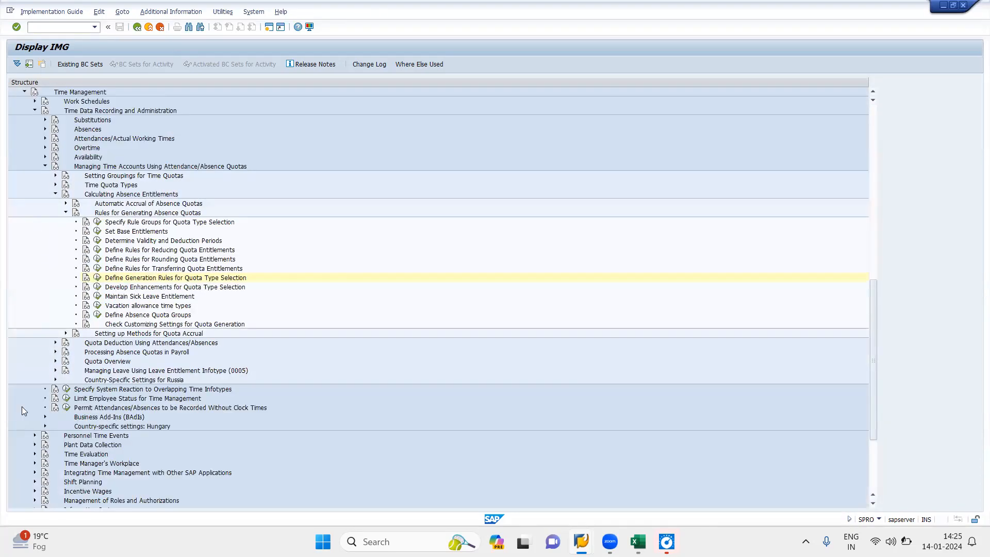
left_click(45, 166)
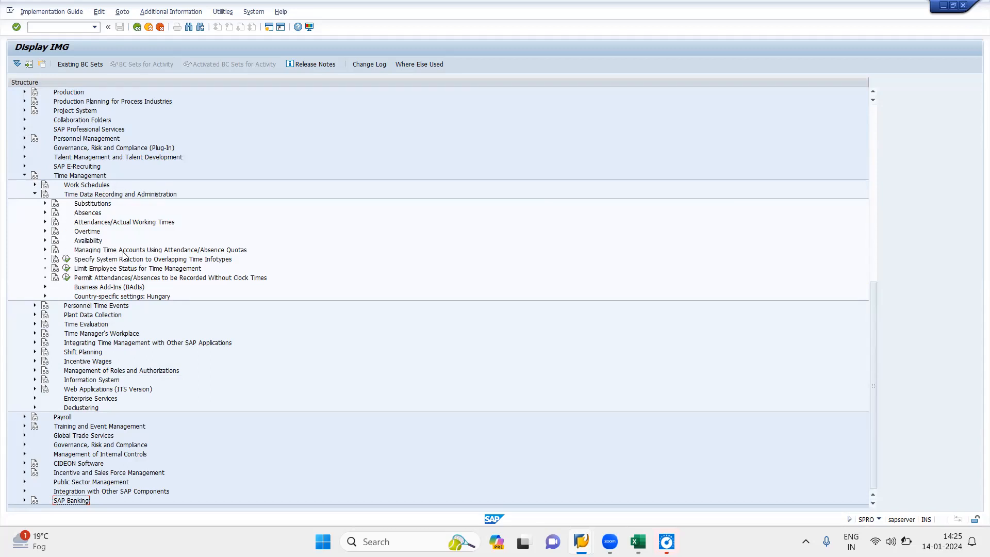
left_click(45, 250)
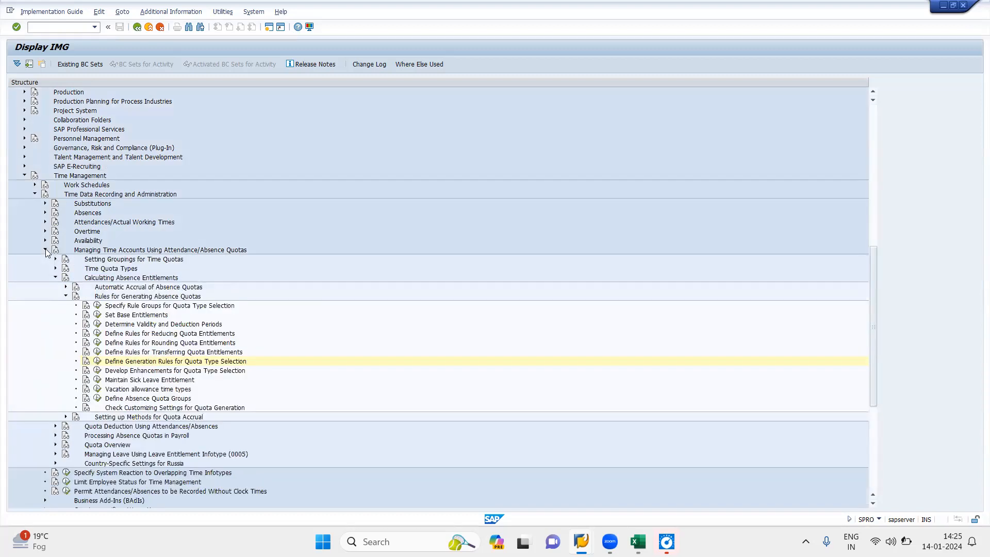
left_click(56, 278)
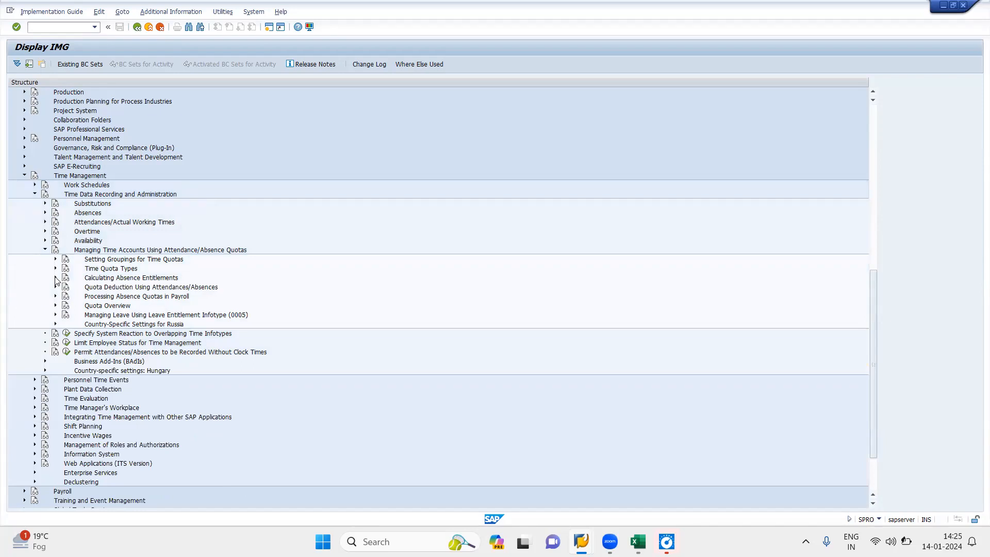
left_click(56, 279)
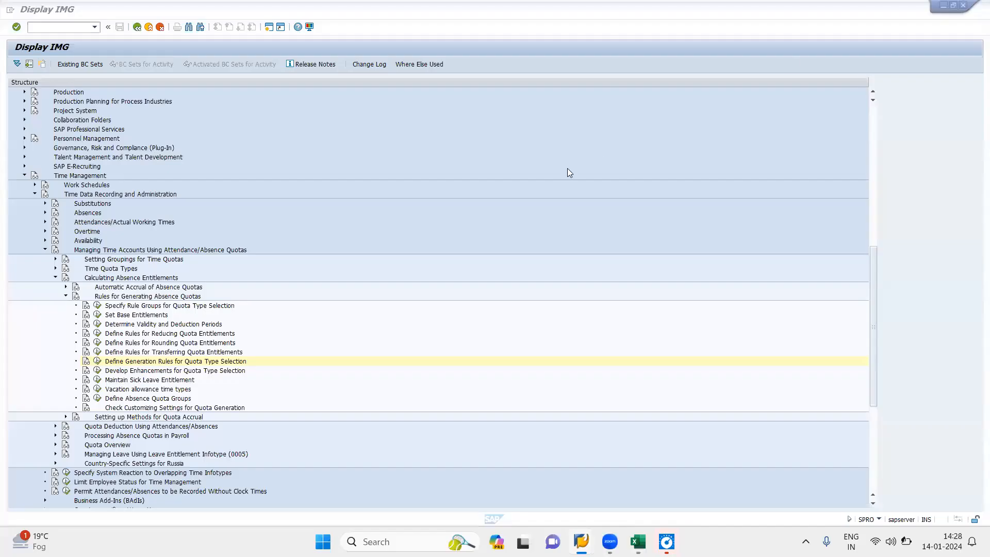
- Open Base Entitlement for Absence Quota Generation from the Set Base Entitlements activity and review the existing entries in the print list view
left_click(97, 315)
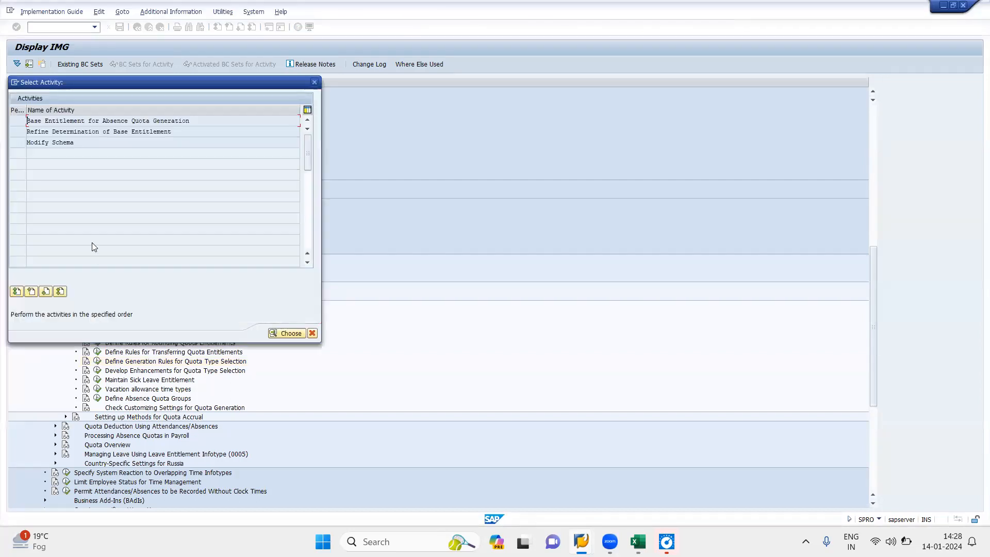
double_click(41, 120)
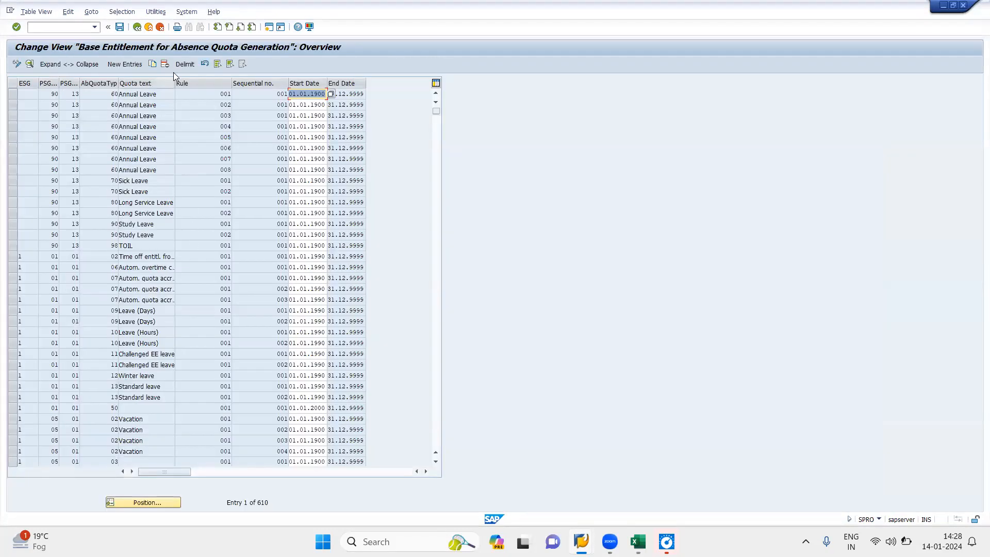
left_click(177, 27)
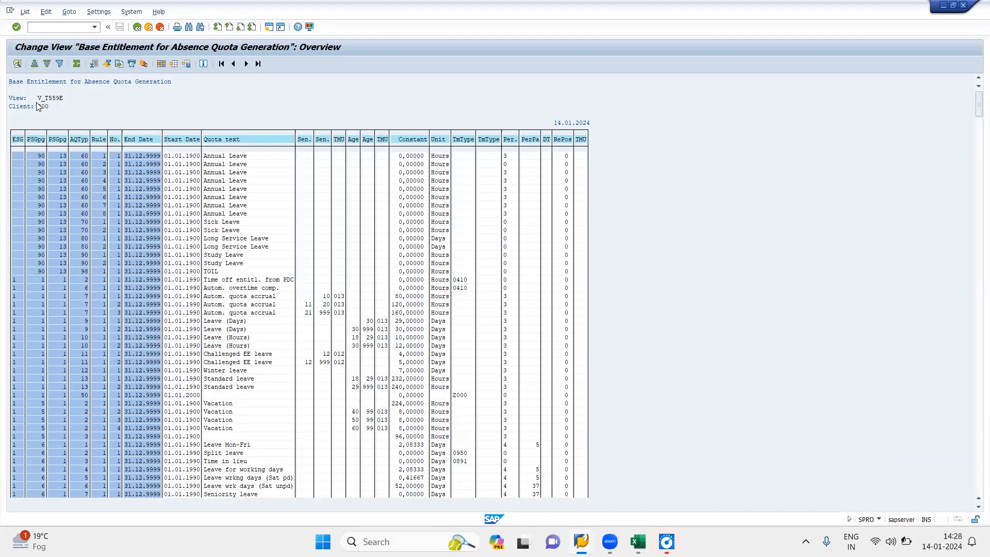
left_click(138, 27)
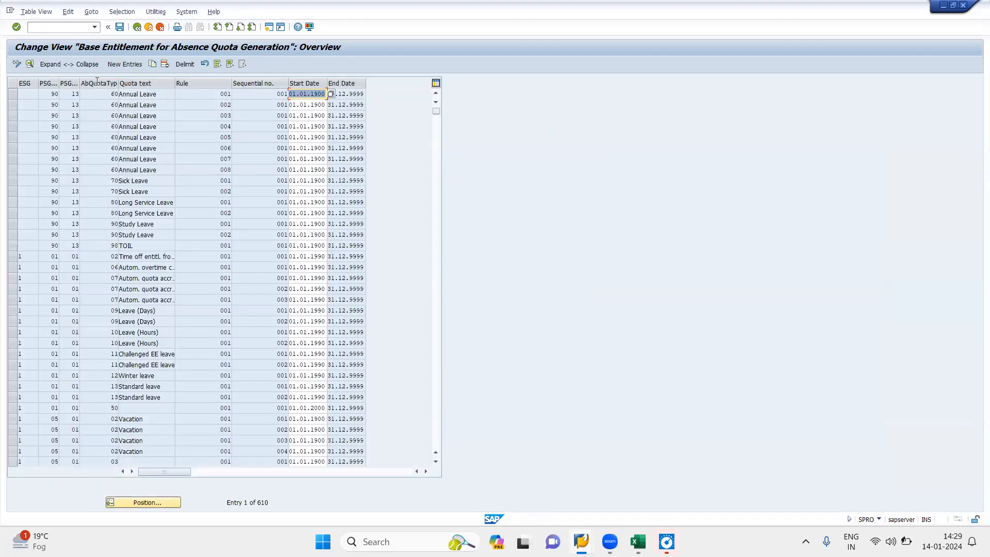
- Create a new base entitlement entry with ES grouping 1, PS grouping for time quotas 10 and PS grouping for time recording 01
left_click(124, 65)
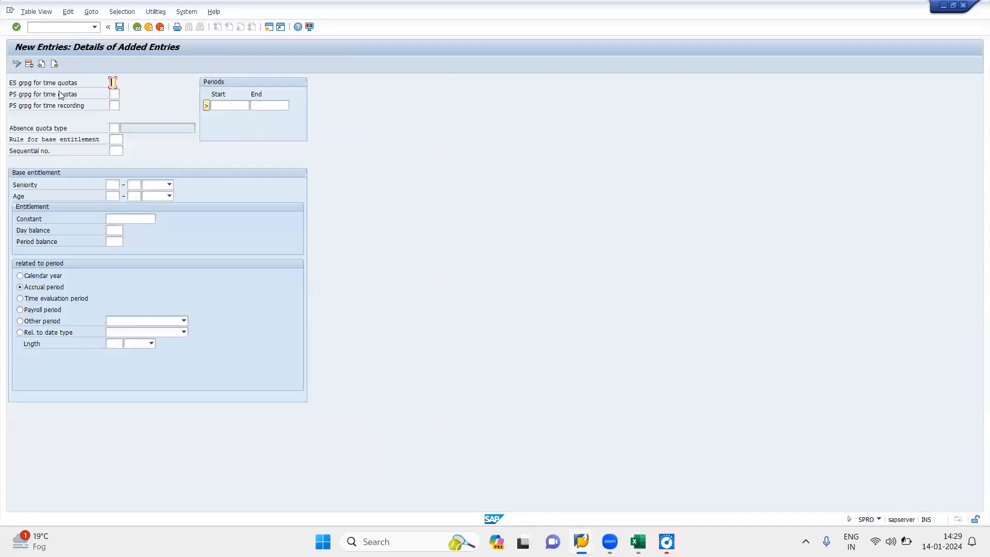
type("1")
key("Tab")
left_click(55, 95)
left_click(114, 105)
type("10")
- Set the entry's validity period from 01.01.1900 to 31.12.9999
left_click(226, 105)
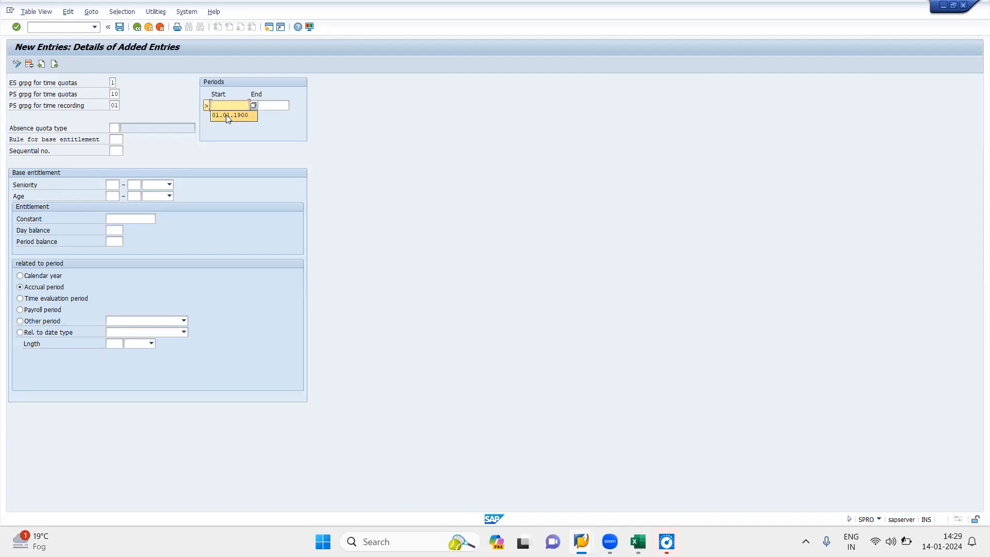
type("01.01.1900")
key("Tab")
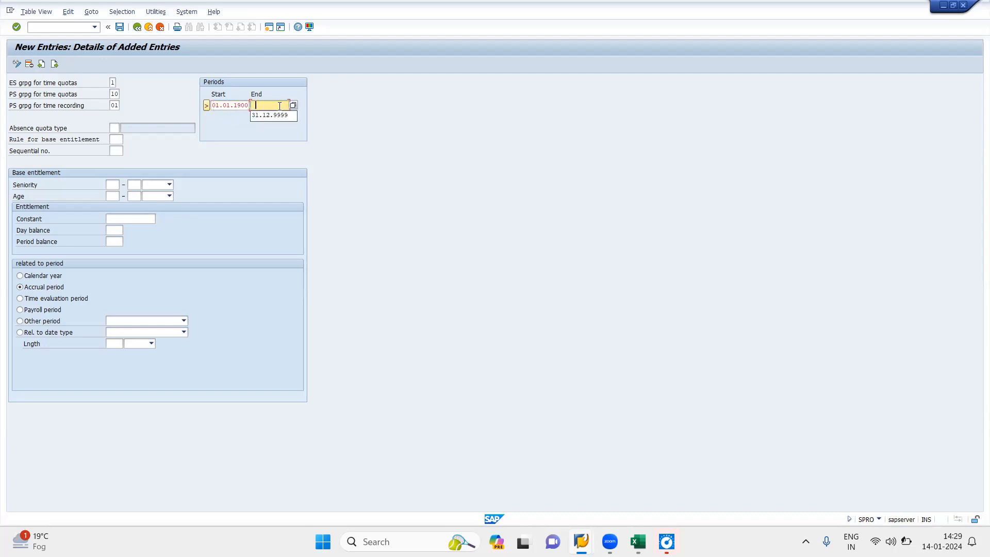
left_click(270, 114)
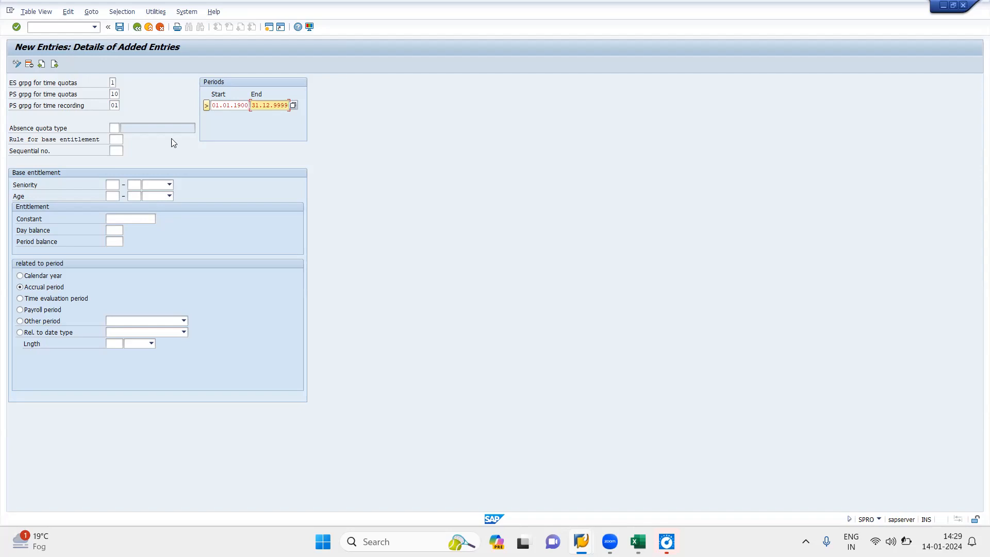
- Assign absence quota type 21, base entitlement rule 001 and sequential number 001 to the new entry
left_click(117, 128)
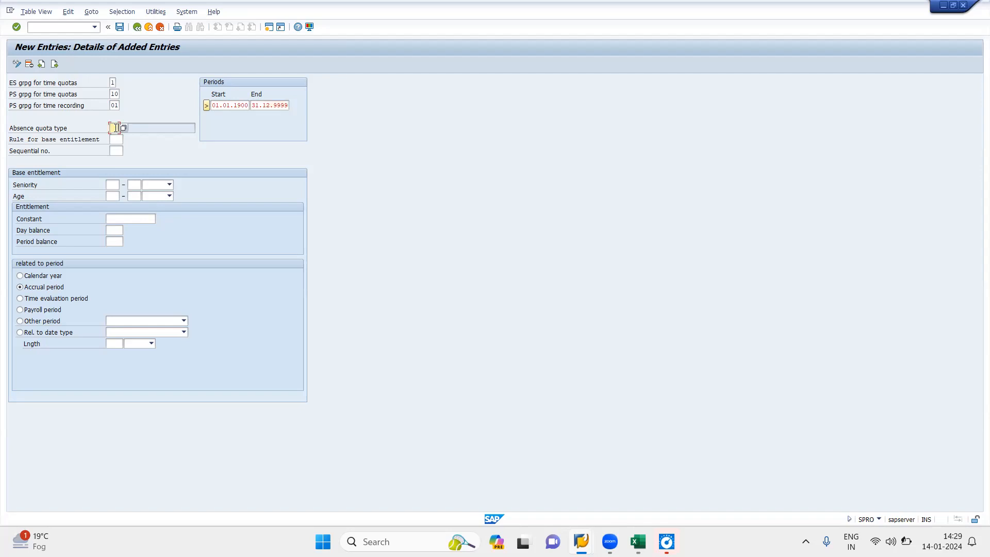
type("21")
left_click(120, 138)
type("001")
left_click(113, 151)
- Set the base entitlement's seniority range to 0–5 years
left_click(115, 185)
type("0")
key("Tab")
type("5")
left_click(169, 184)
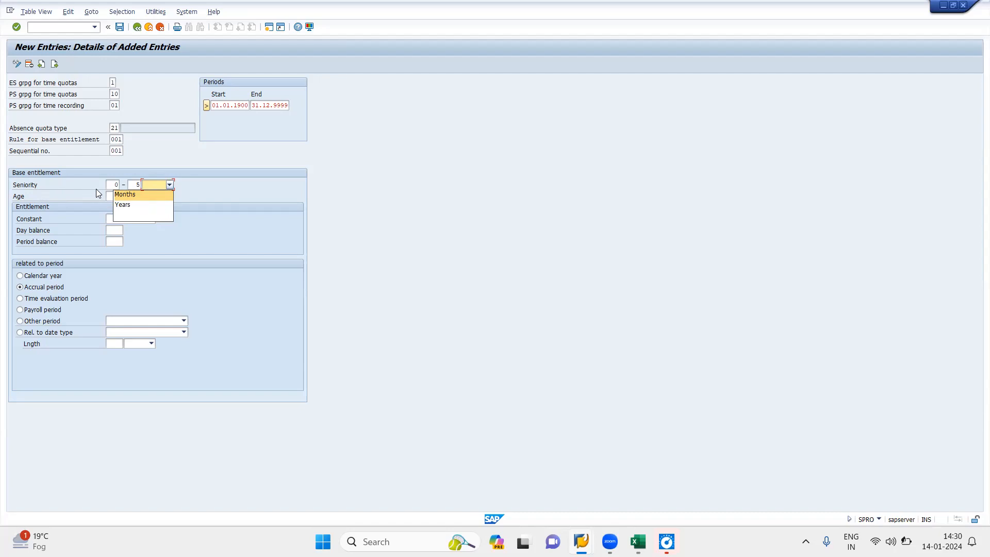
left_click(123, 204)
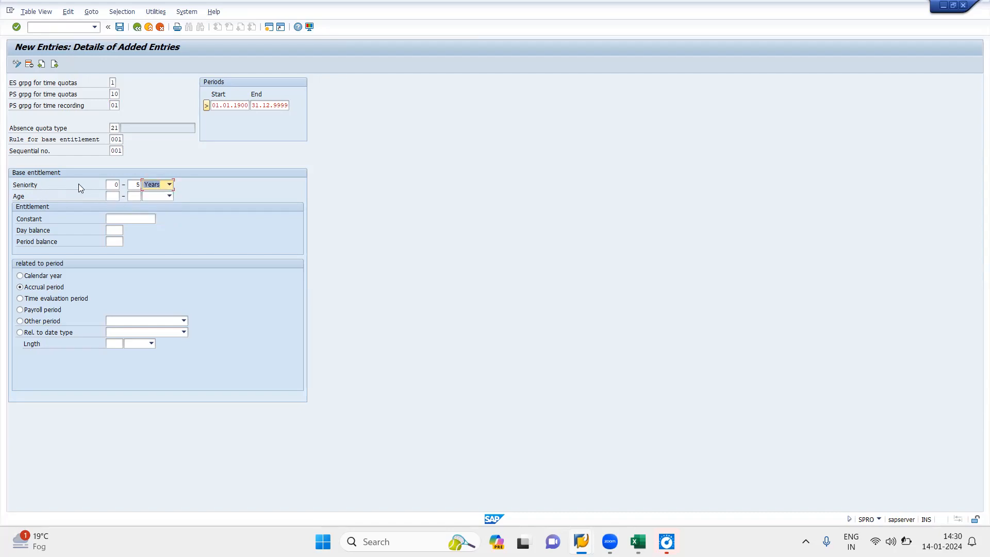
left_click(172, 182)
left_click(171, 183)
- Set the constant entitlement to 2 for the accrual period
left_click(129, 219)
left_click(193, 227)
left_click(136, 218)
left_click(188, 216)
double_click(127, 220)
left_click(211, 216)
left_click(146, 217)
left_click(200, 218)
- Save the entry under the proposed customizing request and check it in the print list view
left_click(119, 28)
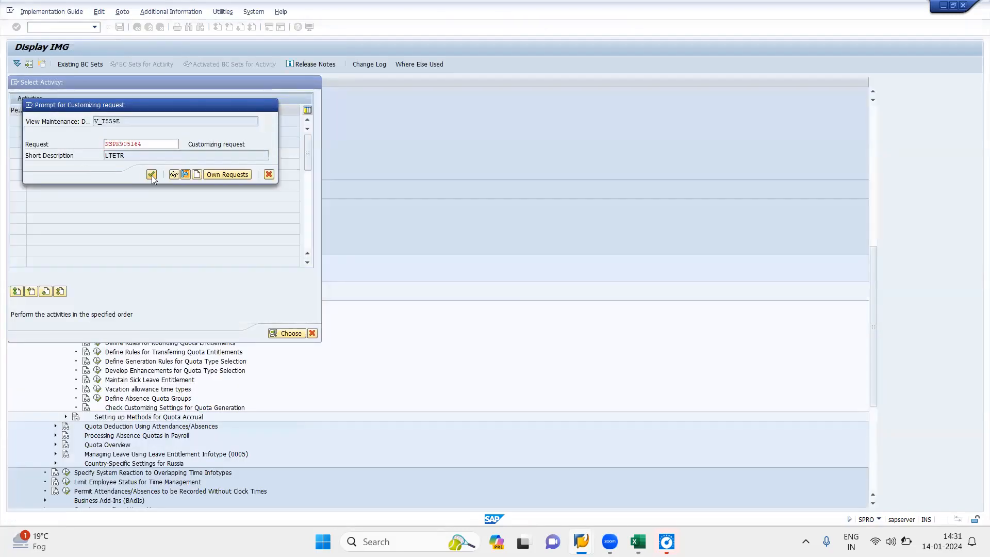
left_click(151, 175)
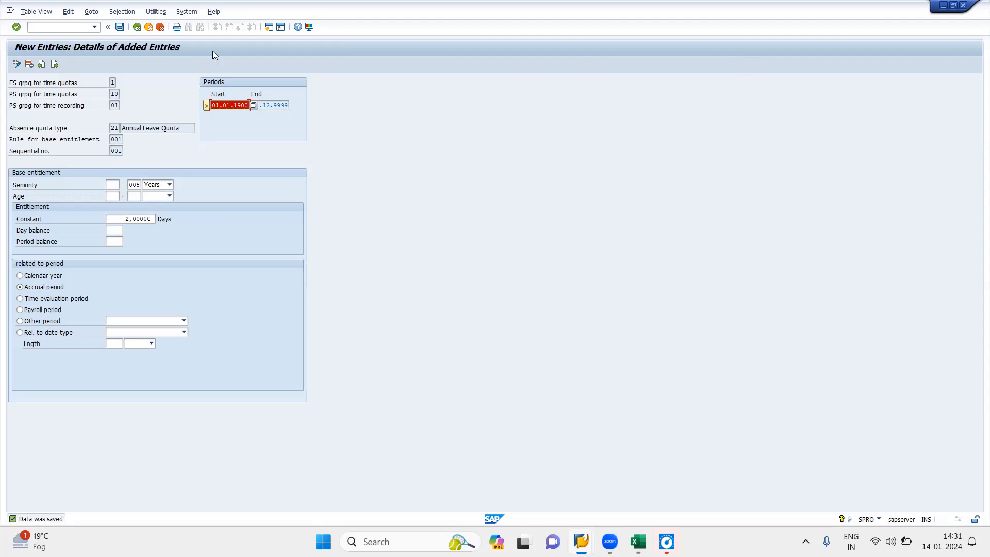
left_click(177, 27)
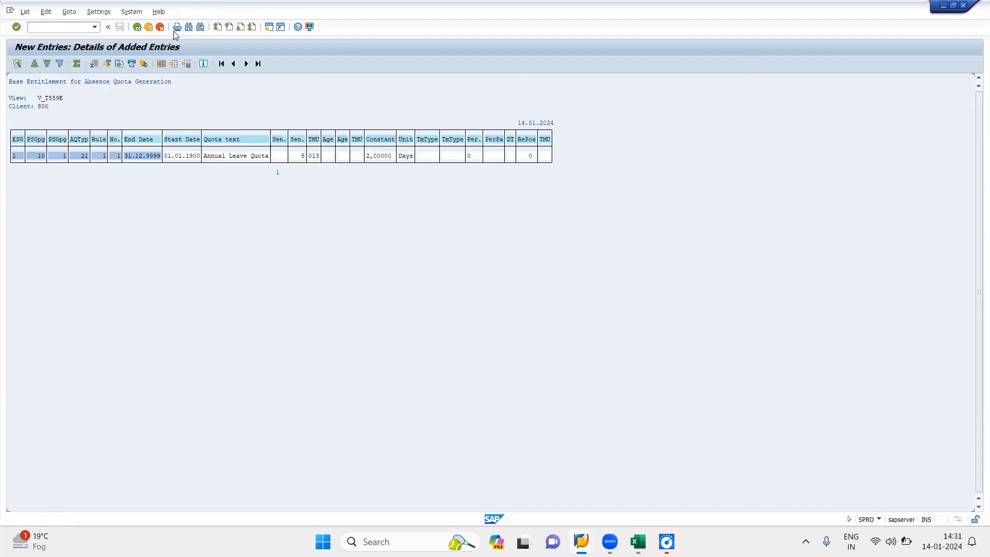
left_click(136, 26)
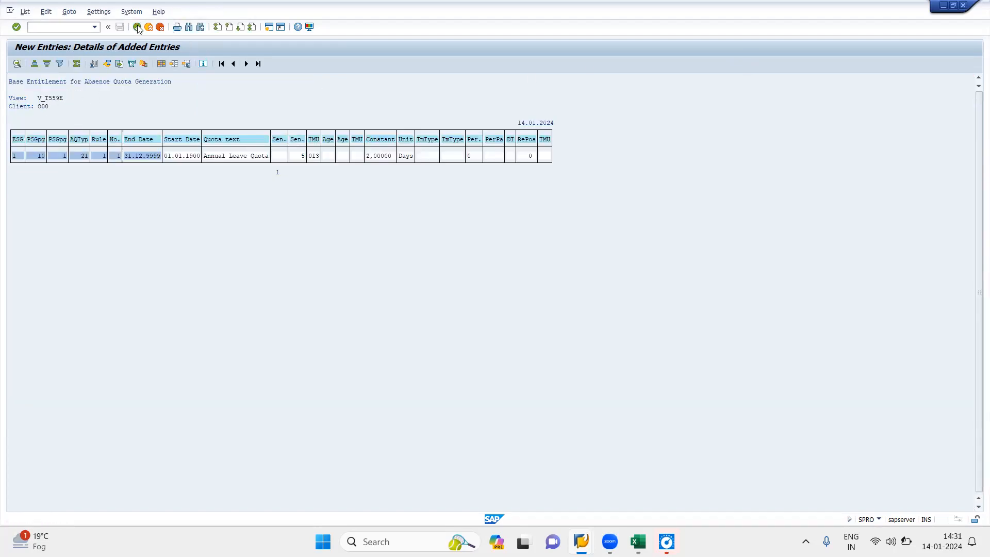